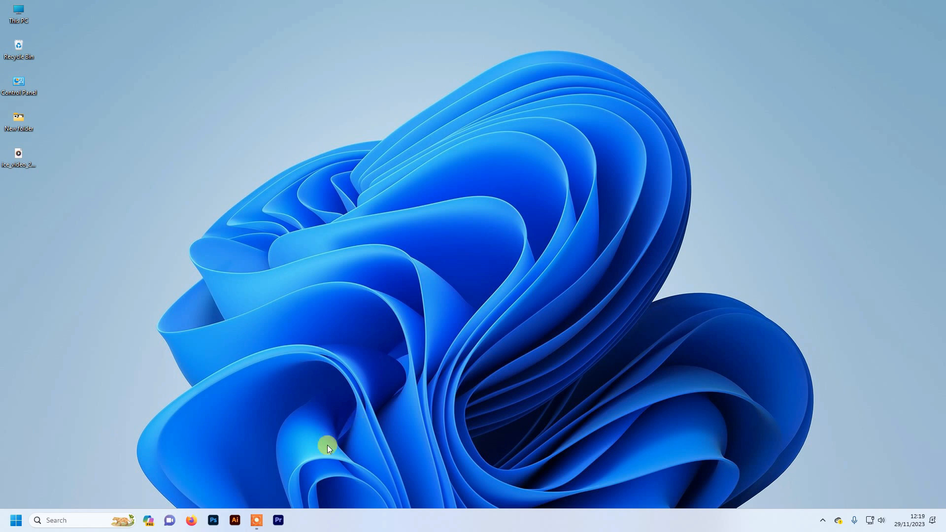
Step: Open Access 2016 and start a new blank desktop database
{"action": "left_click", "coordinate": [86, 522]}
{"action": "type", "text": "ac"}
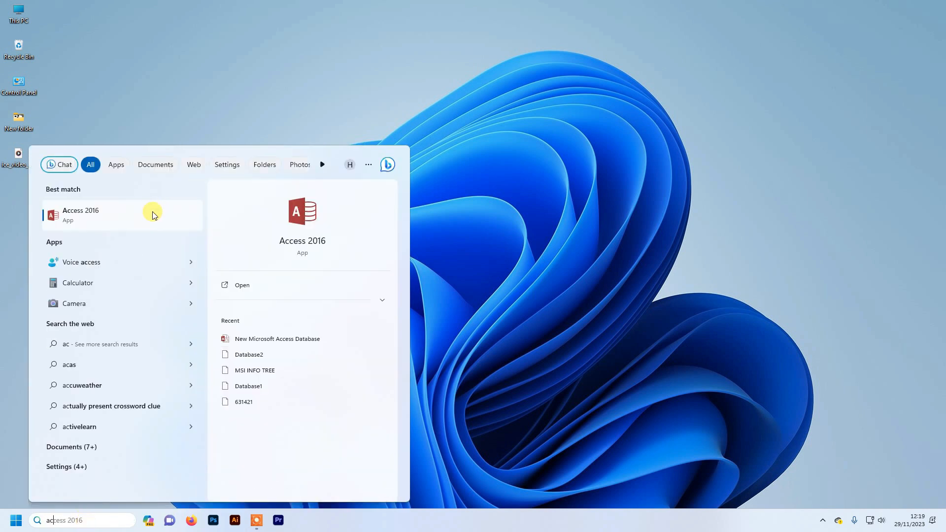
{"action": "left_click", "coordinate": [154, 215]}
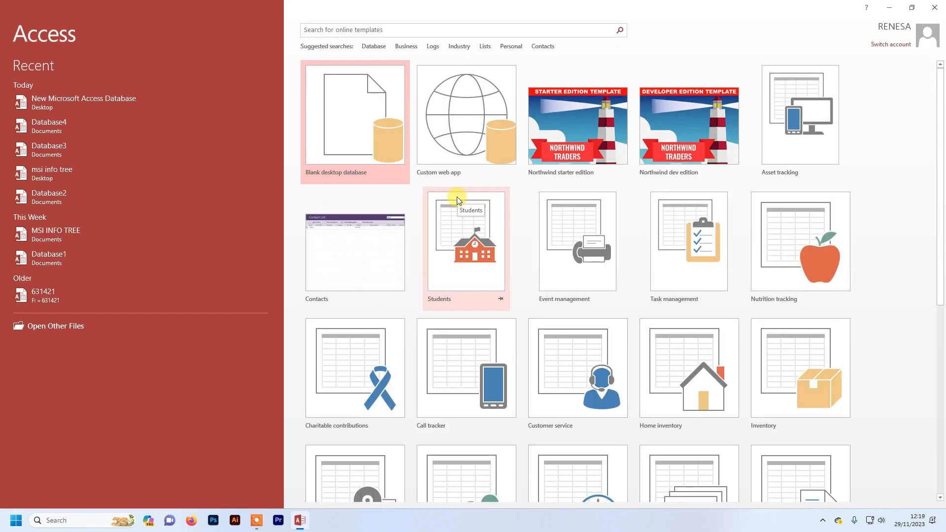
{"action": "left_click", "coordinate": [302, 75]}
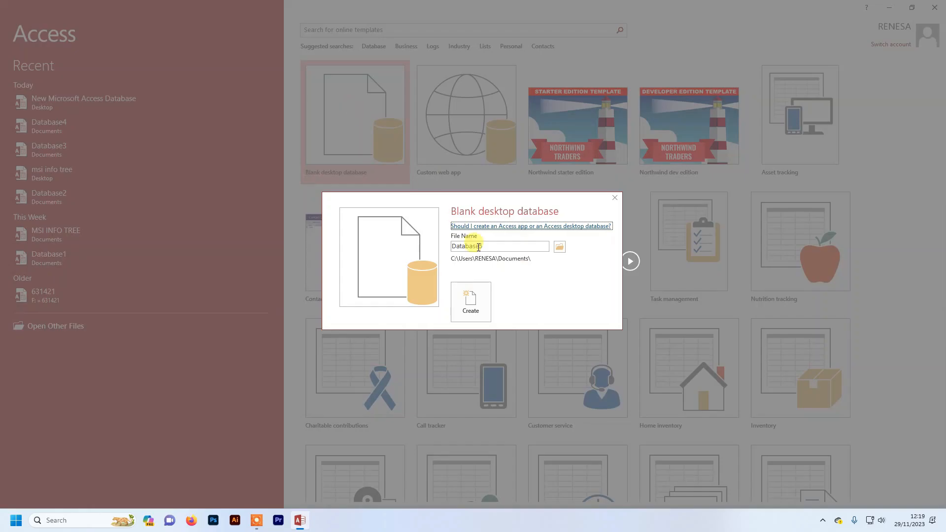
Step: Name the database "msi info tree", set its location to the Desktop, and create it
{"action": "left_click", "coordinate": [487, 247]}
{"action": "double_click", "coordinate": [485, 247]}
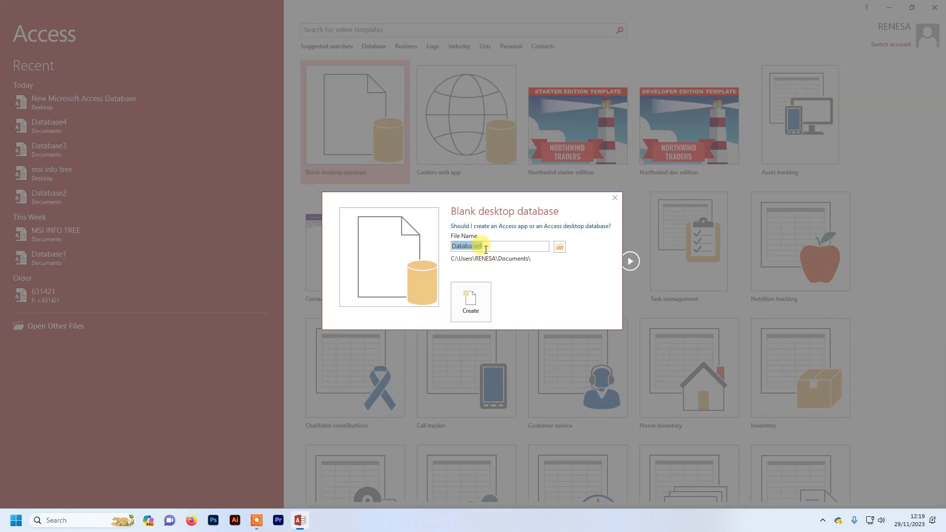
{"action": "type", "text": "msi info tree"}
{"action": "left_click", "coordinate": [562, 251]}
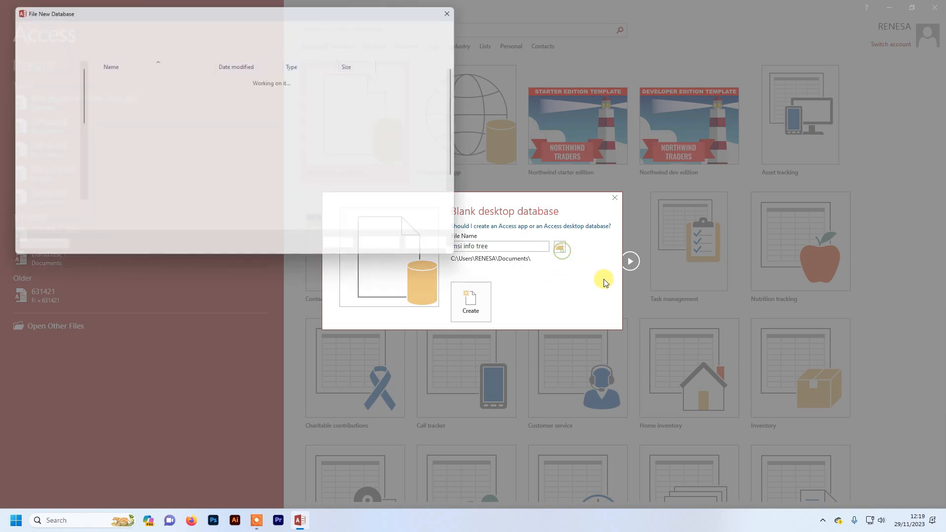
{"action": "left_click", "coordinate": [42, 97]}
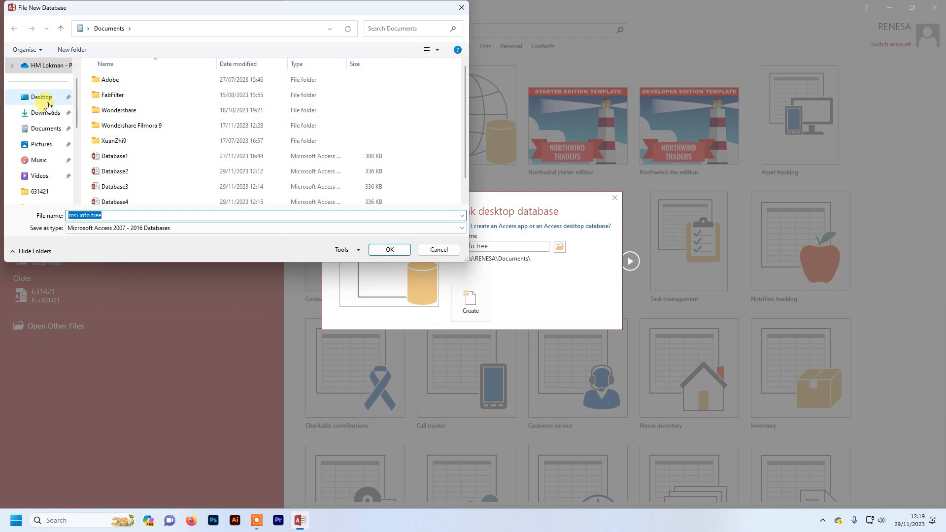
{"action": "left_click", "coordinate": [379, 250]}
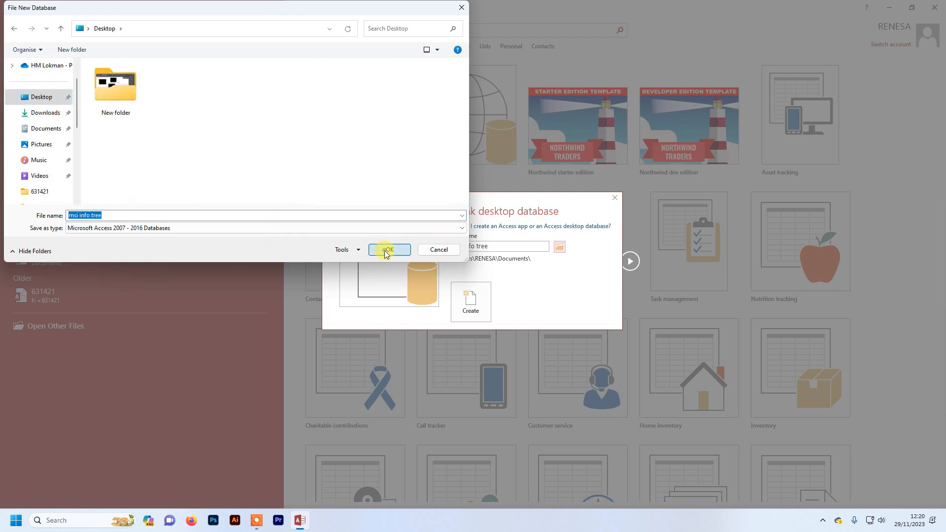
{"action": "left_click", "coordinate": [477, 311]}
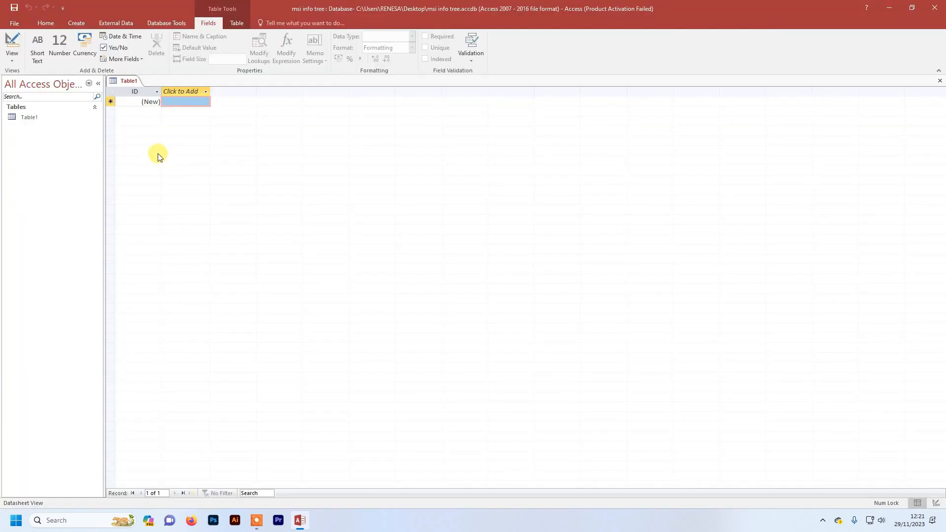
Step: Try to switch the new database's default table to Design View
{"action": "left_click", "coordinate": [12, 56]}
{"action": "left_click", "coordinate": [38, 103]}
{"action": "left_click", "coordinate": [476, 194]}
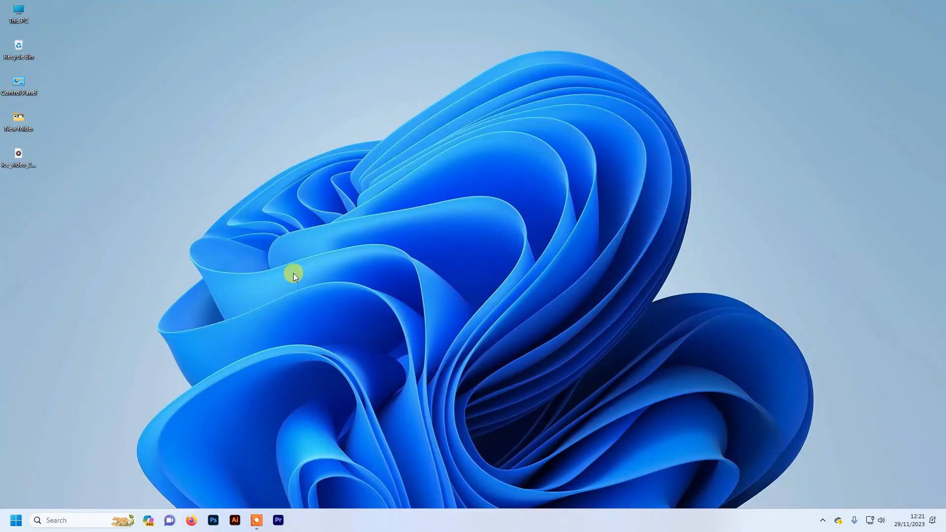
Step: Create a new Microsoft Access Database file on the desktop named "msi info tree"
{"action": "right_click", "coordinate": [450, 232]}
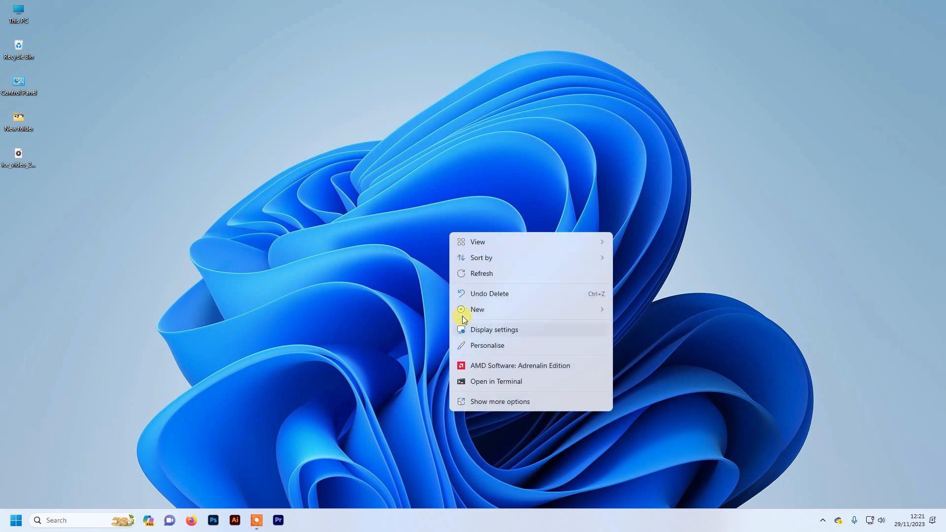
{"action": "mouse_move", "coordinate": [468, 311]}
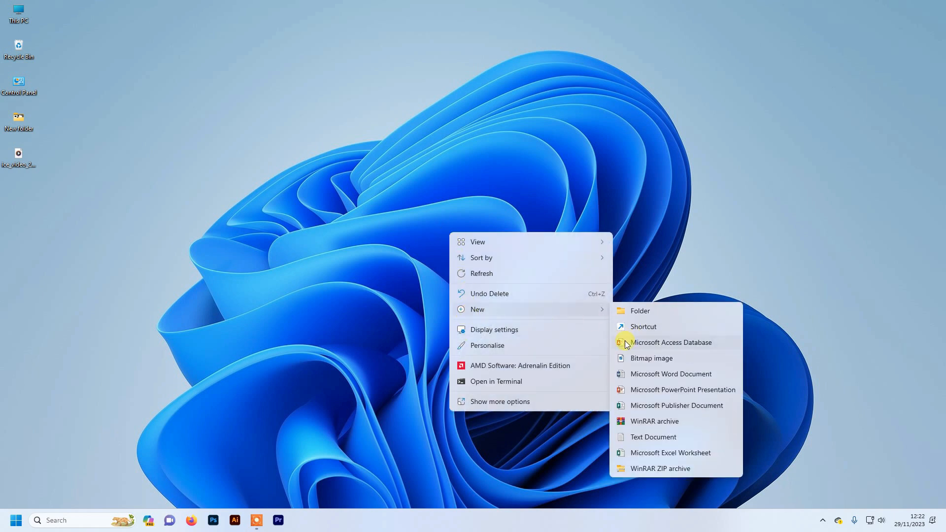
{"action": "left_click", "coordinate": [626, 342]}
{"action": "type", "text": "msi info tree"}
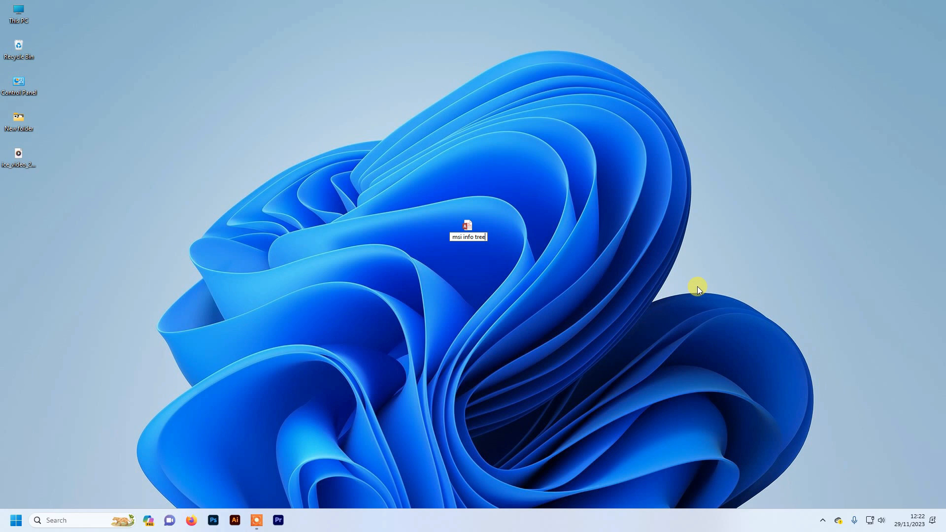
{"action": "key", "text": "Return"}
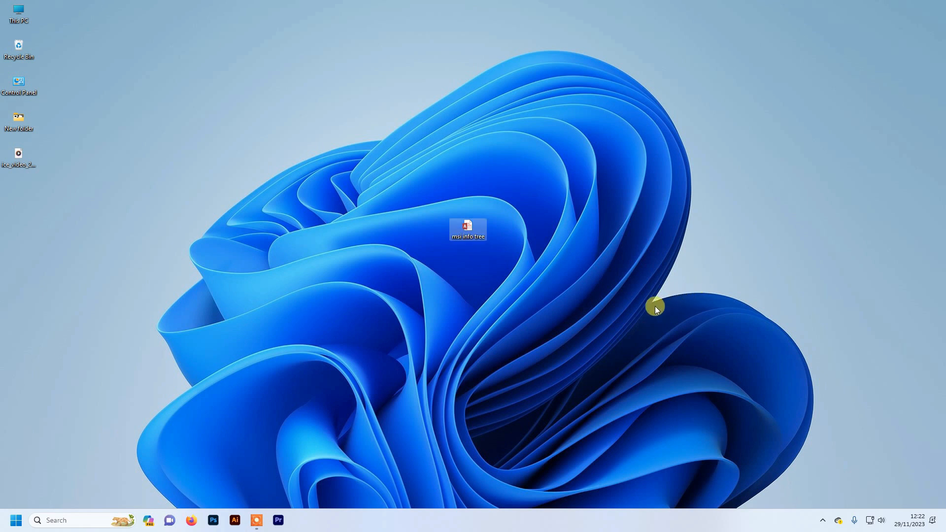
Step: Open the "msi info tree" database from the desktop in Access and enable its content
{"action": "double_click", "coordinate": [477, 226]}
{"action": "left_click", "coordinate": [585, 147]}
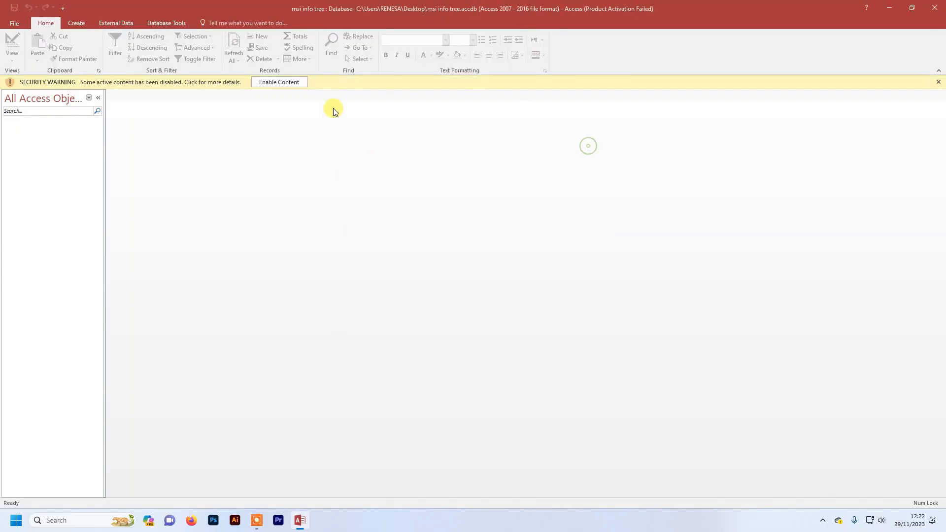
{"action": "left_click", "coordinate": [278, 83]}
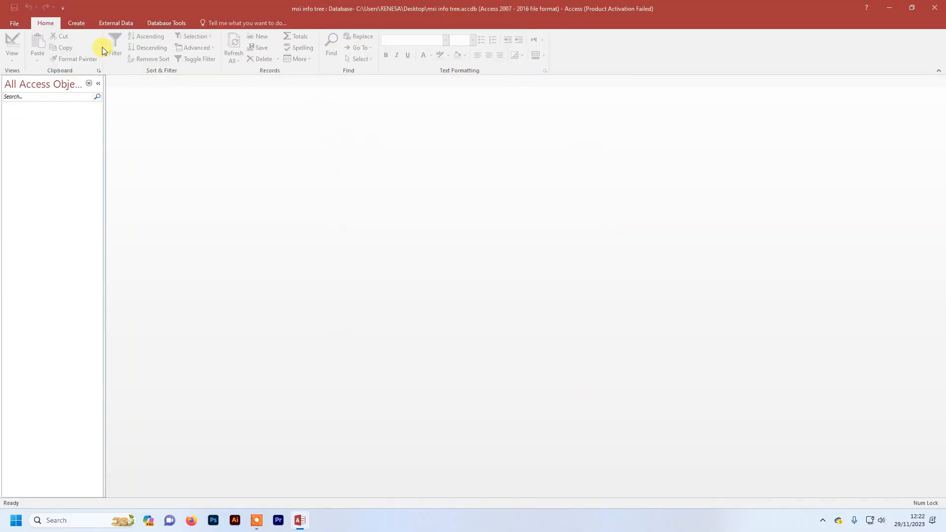
Step: Create a new table in Design View and look at its available views
{"action": "left_click", "coordinate": [74, 23]}
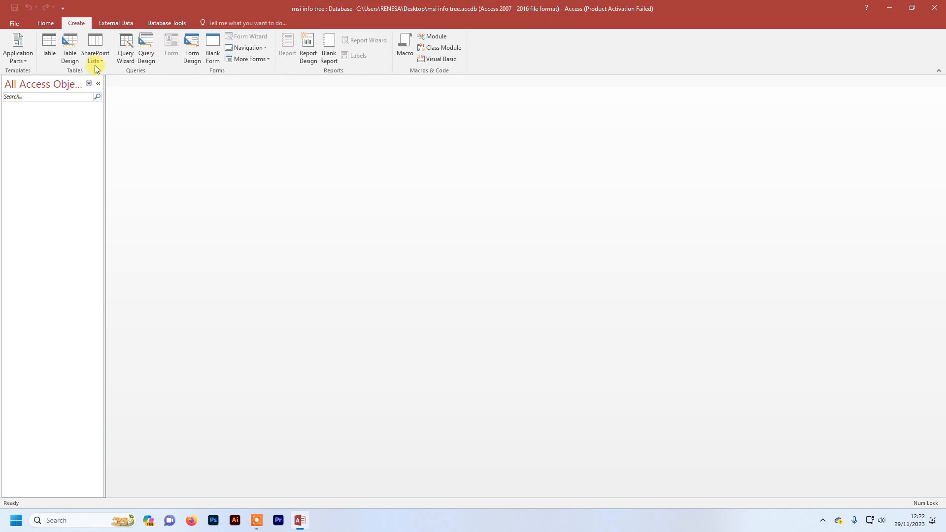
{"action": "left_click", "coordinate": [69, 59]}
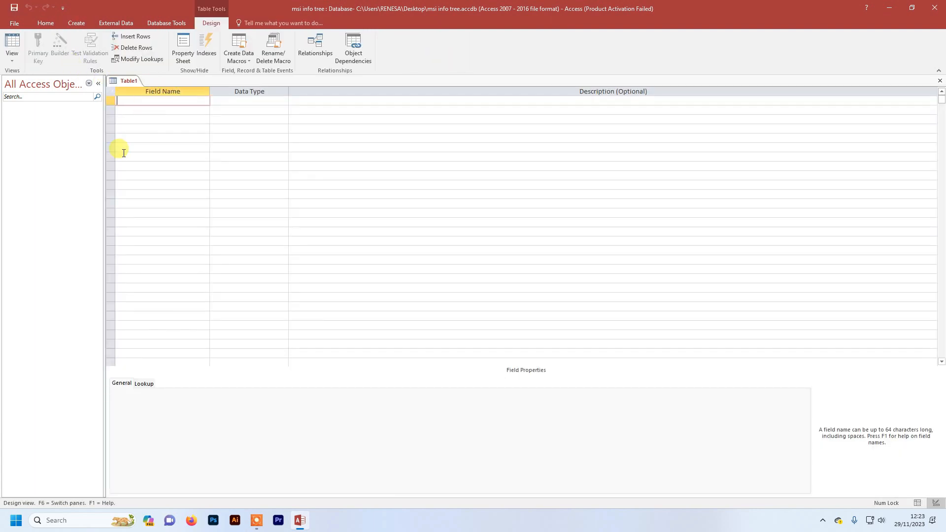
{"action": "left_click", "coordinate": [13, 60]}
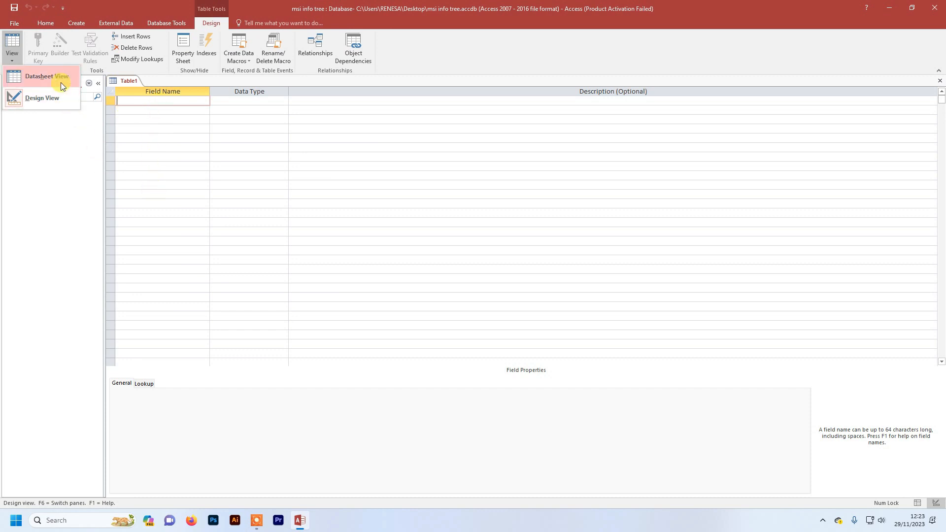
{"action": "left_click", "coordinate": [214, 134]}
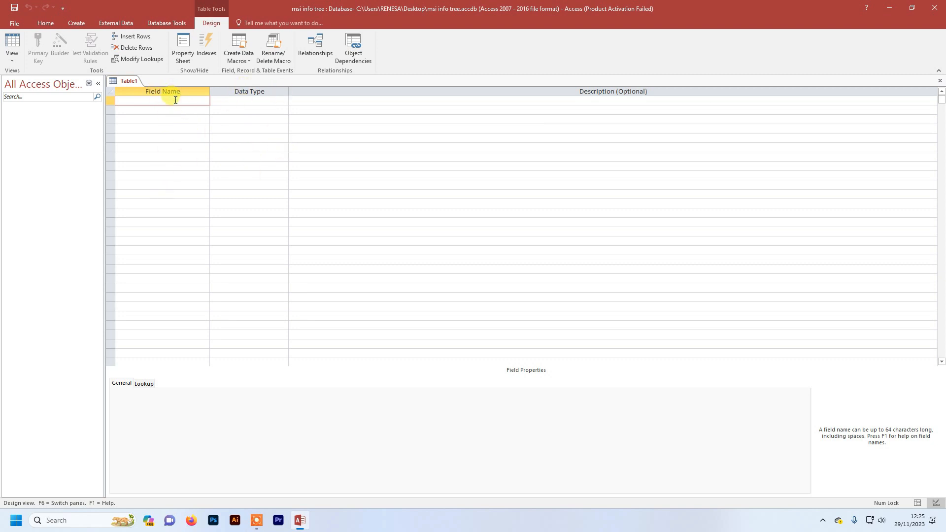
Step: Add a first field named "SL No" with the AutoNumber data type
{"action": "type", "text": "SL No"}
{"action": "left_click", "coordinate": [251, 101]}
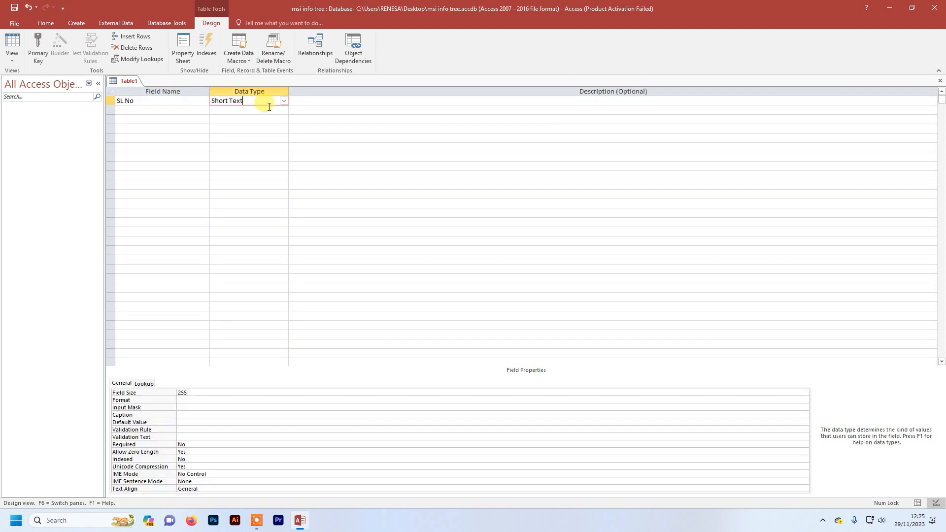
{"action": "left_click", "coordinate": [284, 101]}
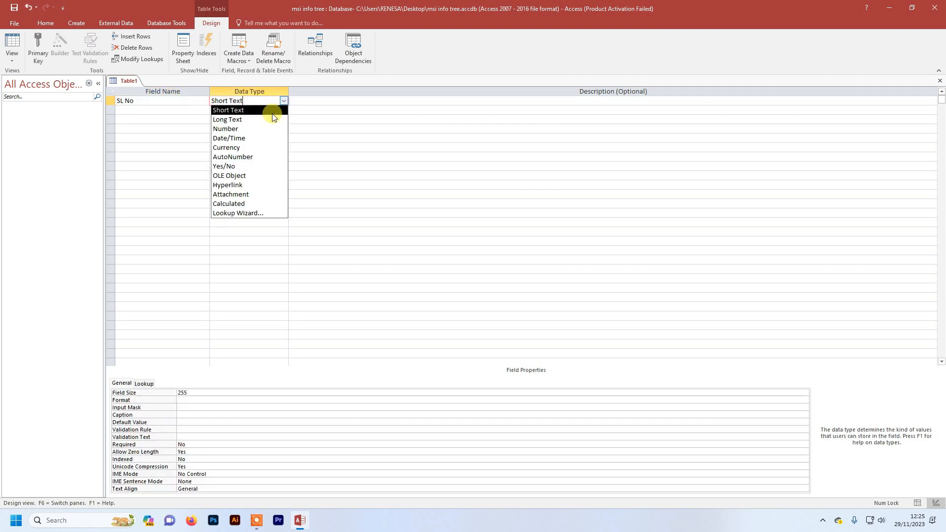
{"action": "left_click", "coordinate": [253, 156]}
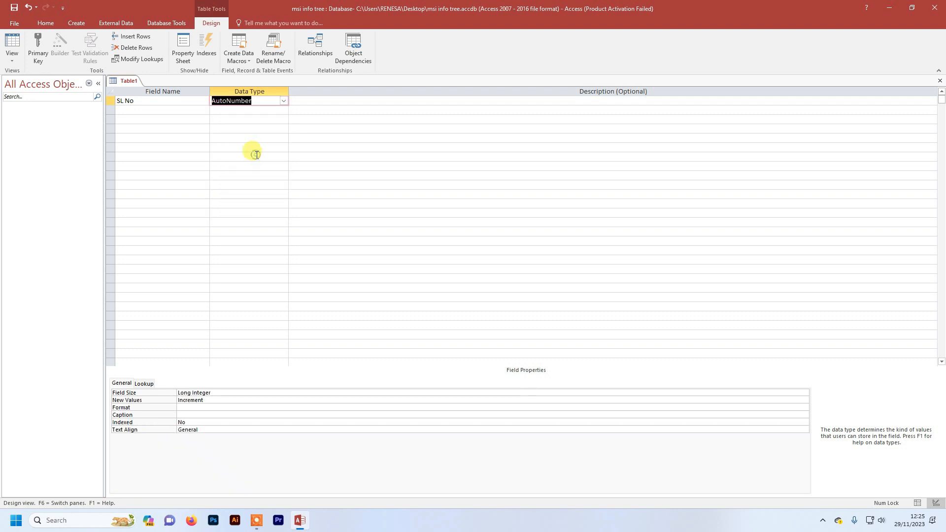
Step: Add the fields "Name", "Father's Name" and "Mother's" below SL No, all with the Short Text data type
{"action": "left_click", "coordinate": [171, 111]}
{"action": "type", "text": "Name"}
{"action": "scroll", "coordinate": [162, 113], "scroll_direction": "down", "scroll_amount": 10}
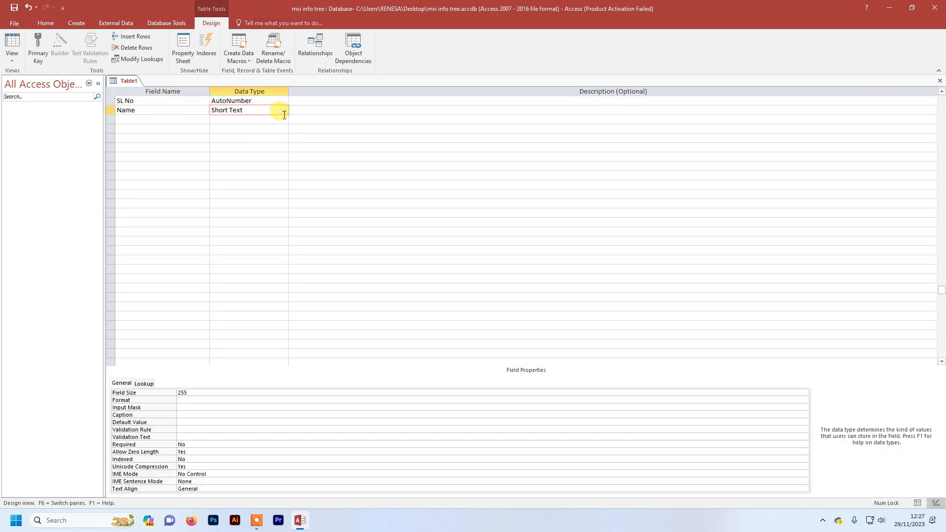
{"action": "left_click", "coordinate": [283, 120]}
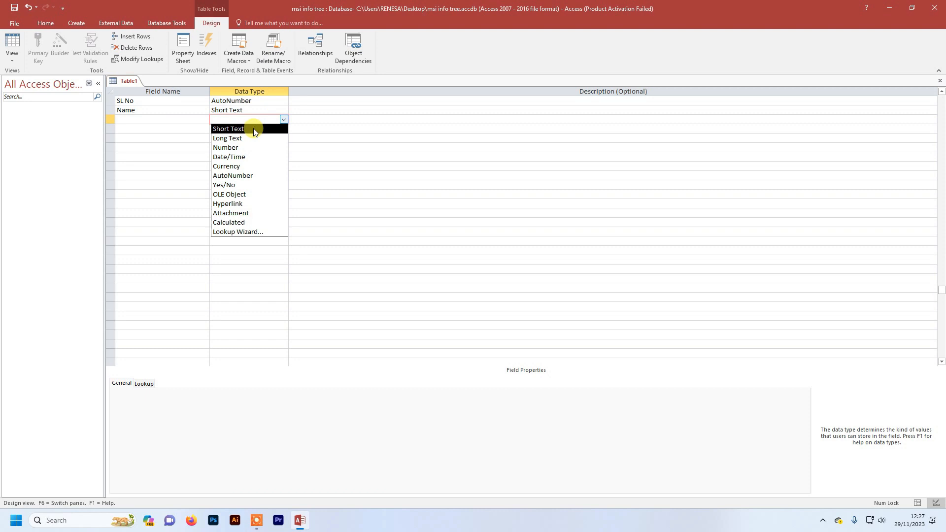
{"action": "left_click", "coordinate": [147, 120]}
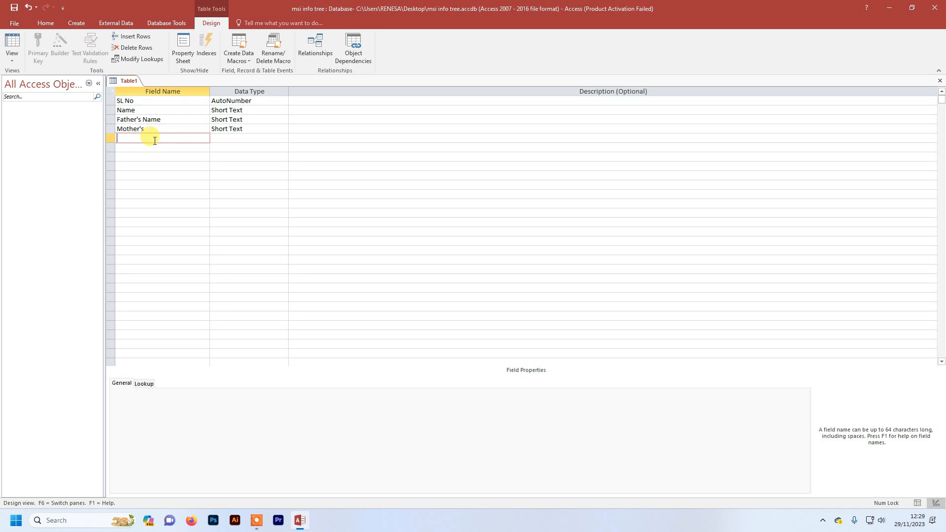
Step: Add an "Address" field with the Long Text data type
{"action": "type", "text": "Address"}
{"action": "left_click", "coordinate": [231, 138]}
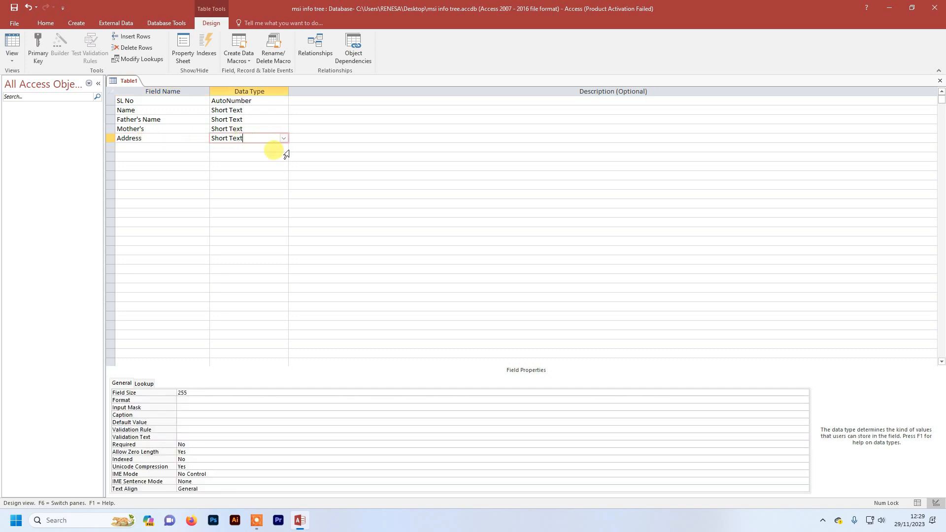
{"action": "left_click", "coordinate": [284, 138]}
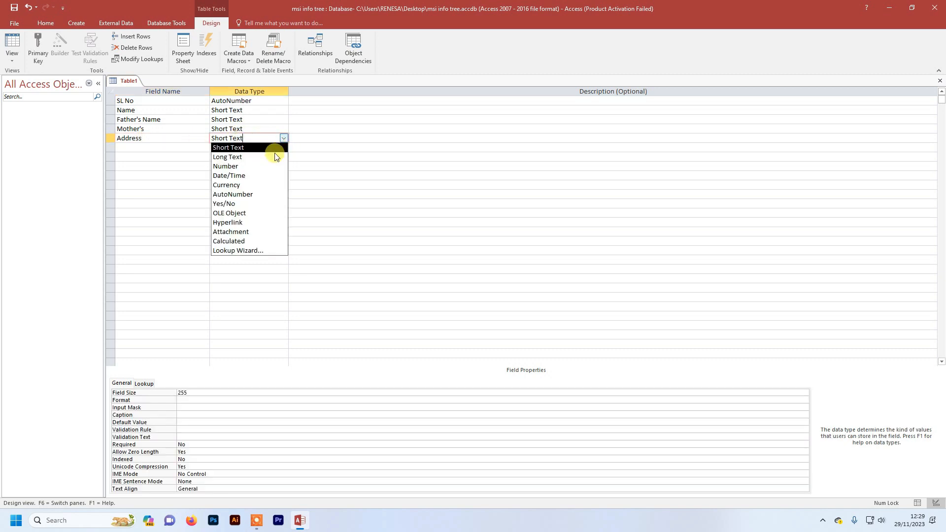
{"action": "left_click", "coordinate": [269, 156]}
Step: Add a "Date of Birth" field below Address with the Date/Time data type
{"action": "left_click", "coordinate": [187, 148]}
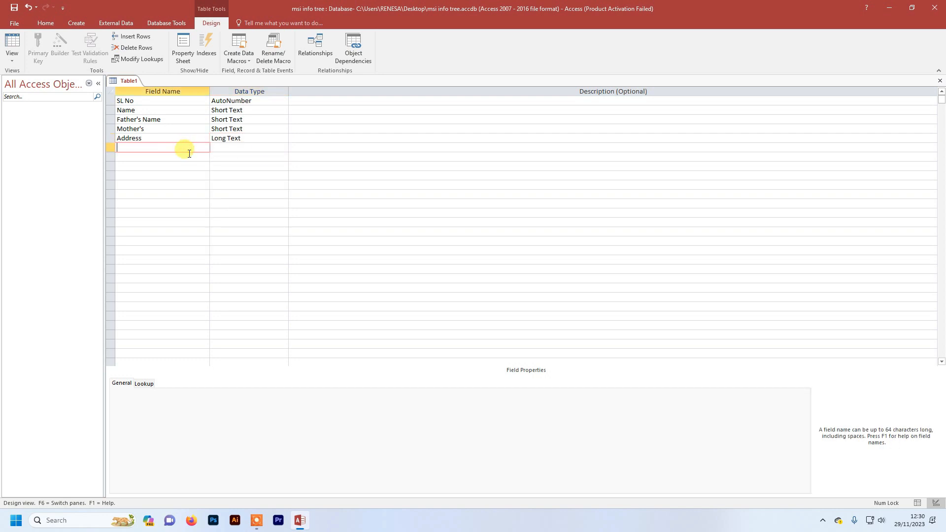
{"action": "type", "text": "Date of Birth"}
{"action": "key", "text": "Tab"}
{"action": "left_click", "coordinate": [284, 148]}
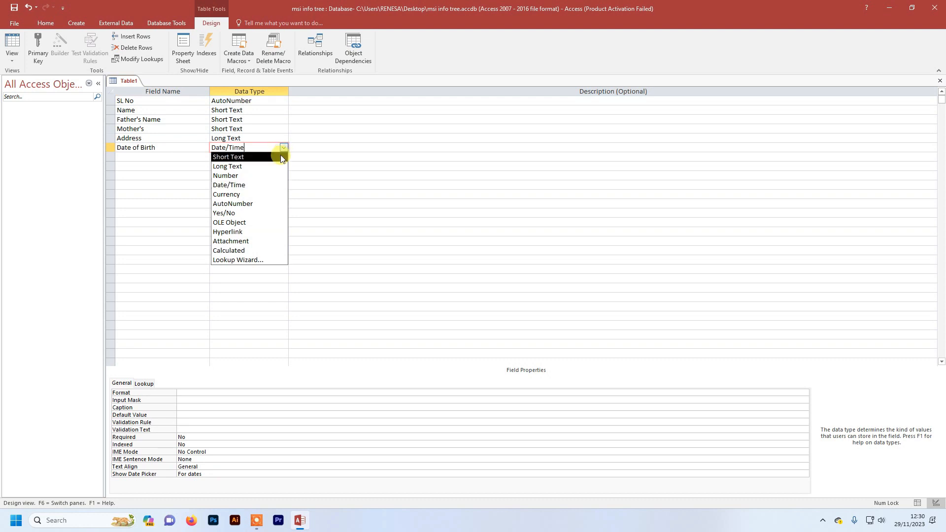
Step: Add a Short Text "Religion" field and a "Gender" field, using the Lookup Wizard with typed-in values for Gender
{"action": "left_click", "coordinate": [180, 157]}
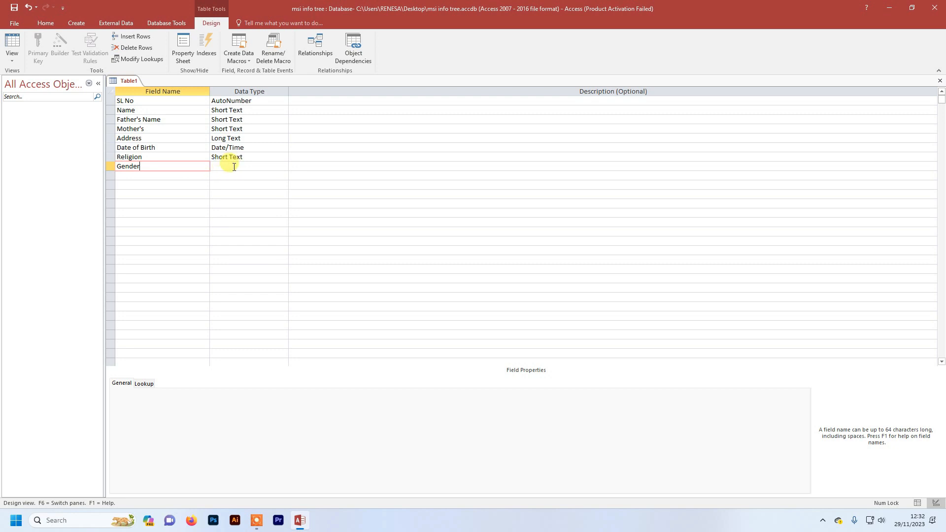
{"action": "left_click", "coordinate": [234, 166]}
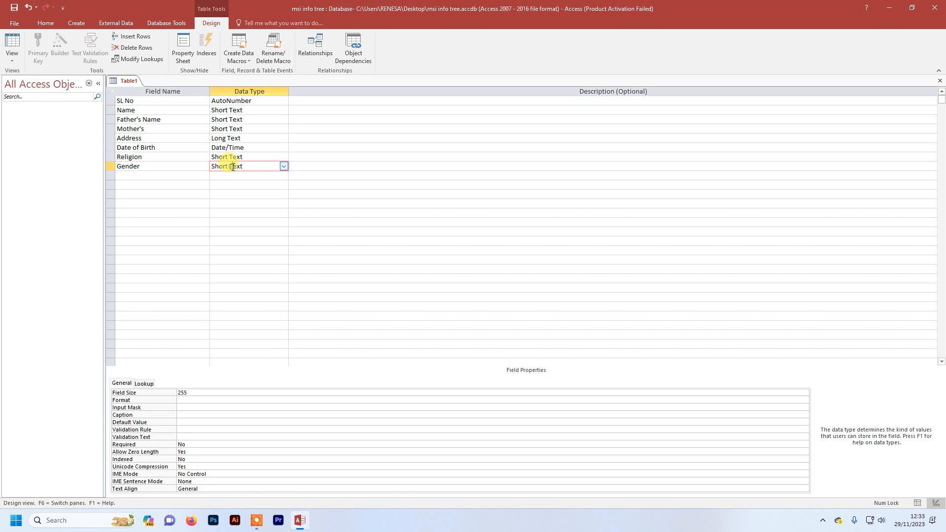
{"action": "left_click", "coordinate": [284, 166]}
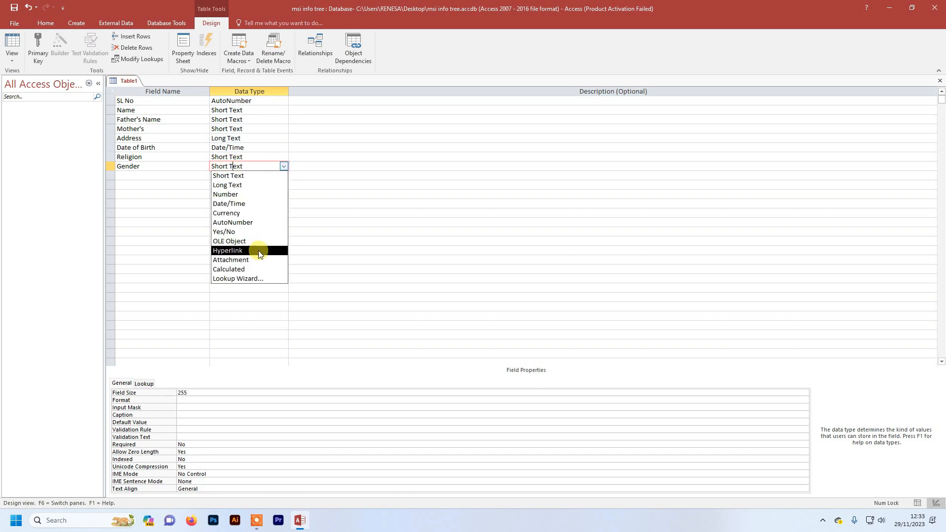
{"action": "left_click", "coordinate": [258, 278]}
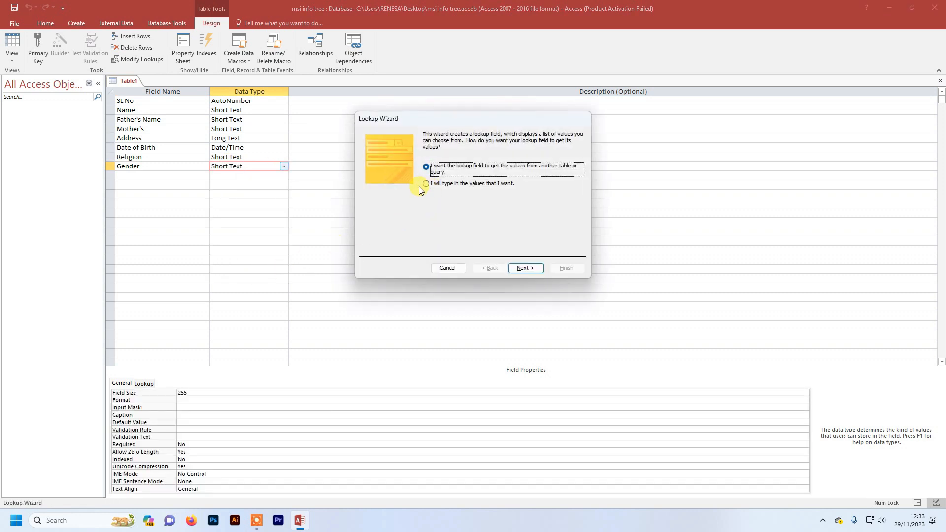
{"action": "left_click", "coordinate": [484, 186]}
{"action": "left_click", "coordinate": [526, 267]}
Step: Enter Male, Female and Transgender as the lookup values in the single column of the Gender list
{"action": "left_click", "coordinate": [405, 192]}
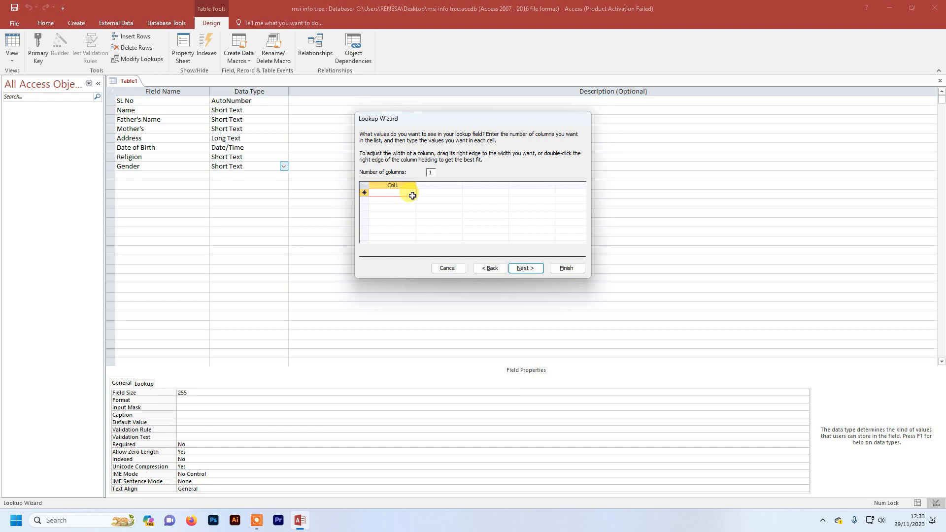
{"action": "type", "text": "Male"}
{"action": "key", "text": "Return"}
{"action": "type", "text": "Female"}
{"action": "key", "text": "Return"}
{"action": "type", "text": "Transgender"}
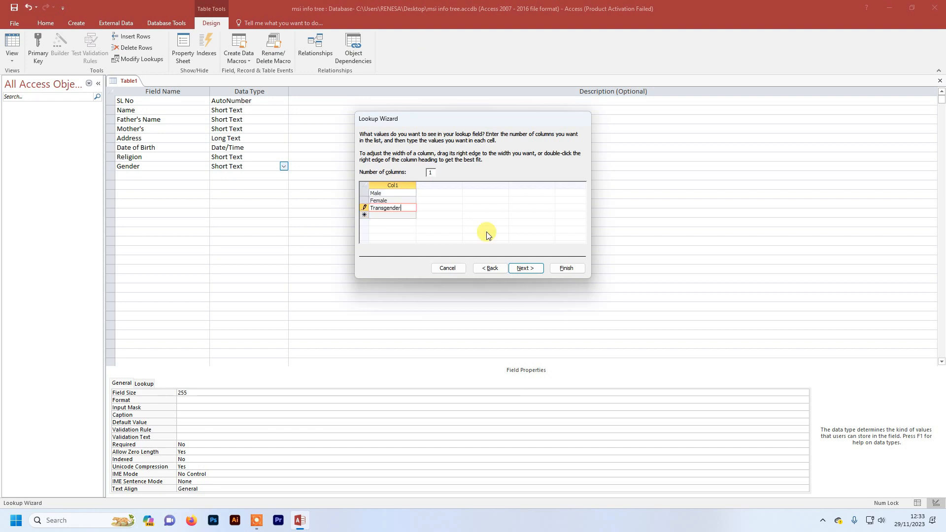
Step: Finish the Gender lookup with its suggested label and add a "Maritial status" field with the Yes/No data type
{"action": "left_click", "coordinate": [523, 273]}
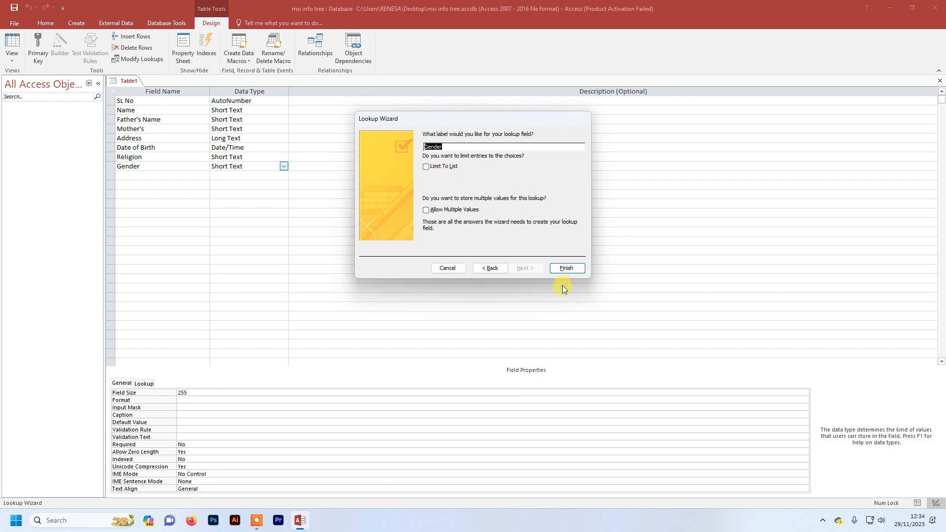
{"action": "key", "text": "Return"}
{"action": "left_click", "coordinate": [167, 176]}
{"action": "type", "text": "Maritial status"}
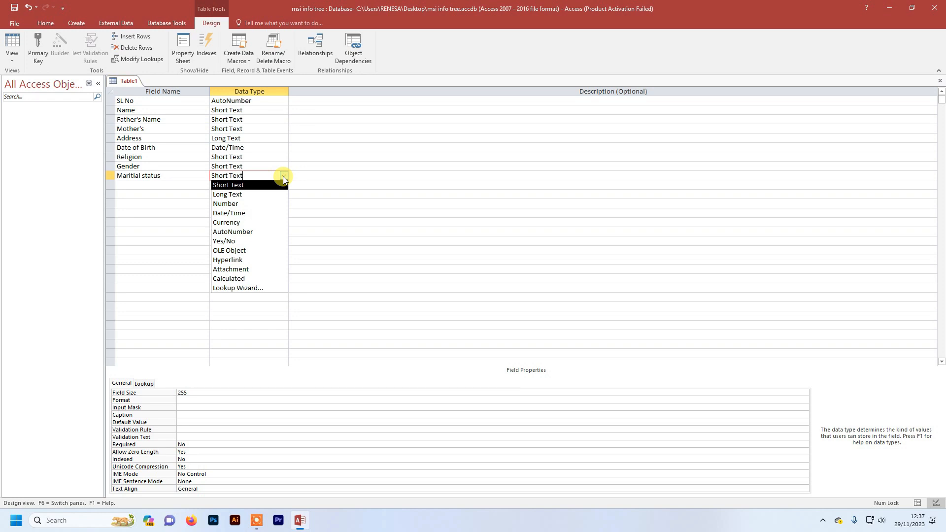
{"action": "left_click", "coordinate": [258, 241]}
Step: Add a "Contuct No" field below Maritial status with the Short Text data type
{"action": "left_click", "coordinate": [128, 181]}
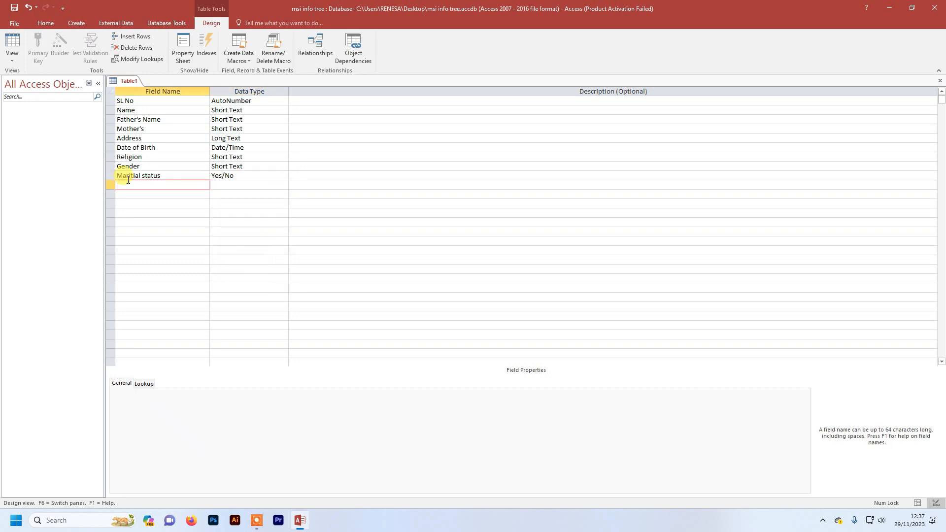
{"action": "type", "text": "Contuct No"}
{"action": "left_click", "coordinate": [283, 185]}
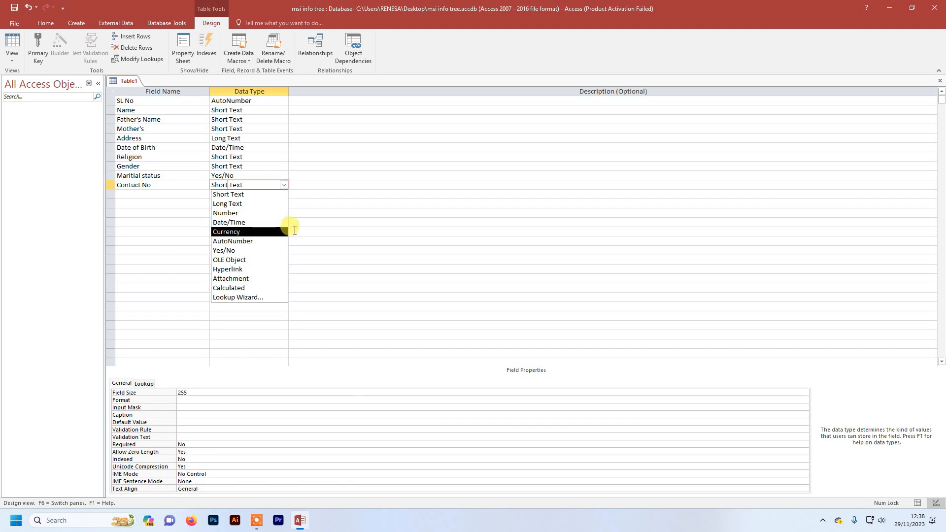
{"action": "left_click", "coordinate": [242, 196]}
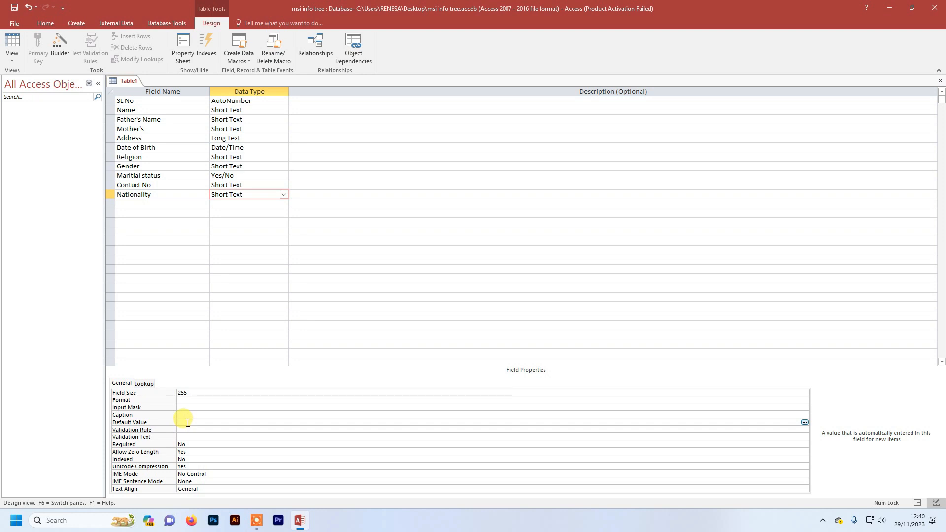
Step: Set the Nationality field's default value to Bangladeshi and add a Short Text field named "Blood Grouop"
{"action": "type", "text": "B"}
{"action": "key", "text": "BackSpace"}
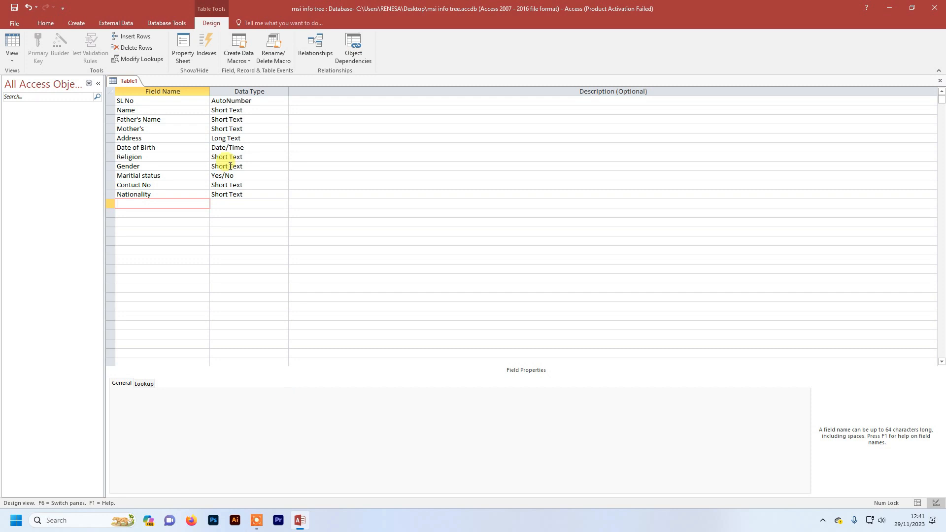
{"action": "type", "text": "Blood Grouop"}
{"action": "key", "text": "Tab"}
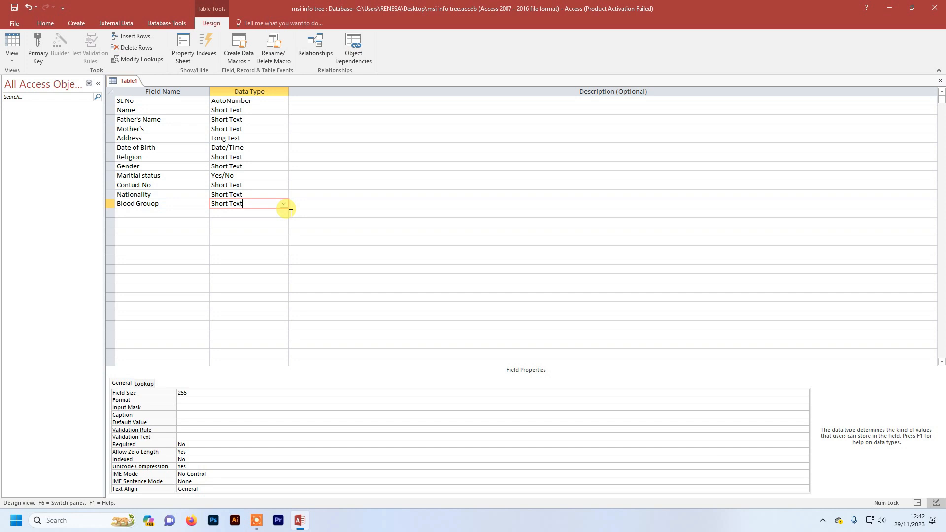
Step: Save the table as Table1 and show it in Datasheet View
{"action": "left_click", "coordinate": [13, 58]}
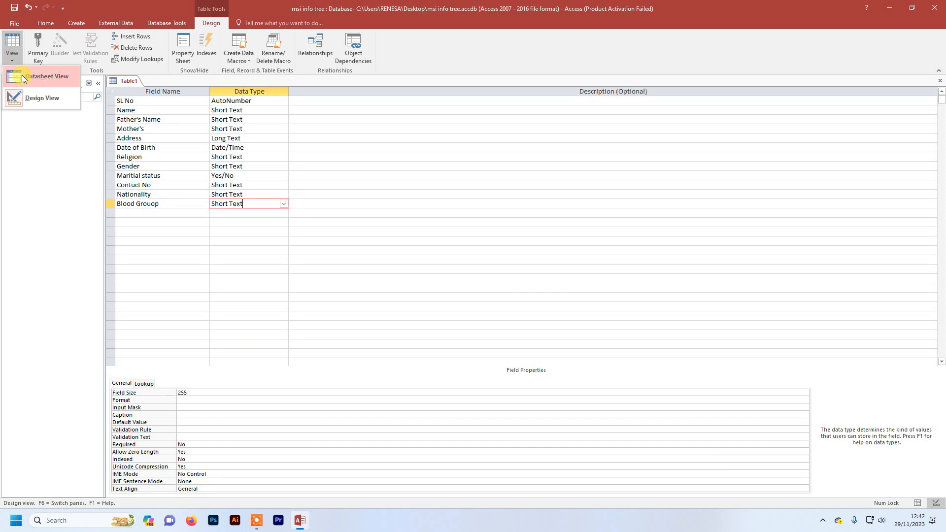
{"action": "left_click", "coordinate": [22, 76]}
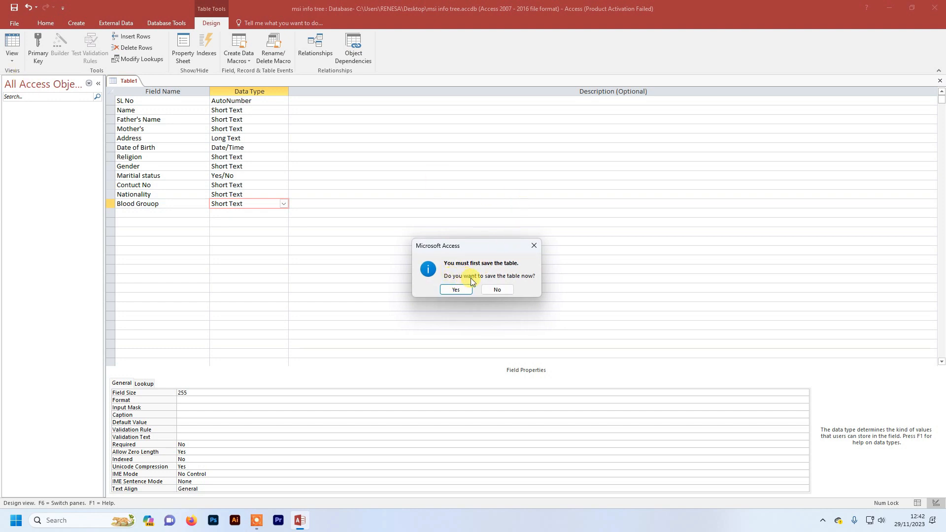
{"action": "left_click", "coordinate": [461, 290]}
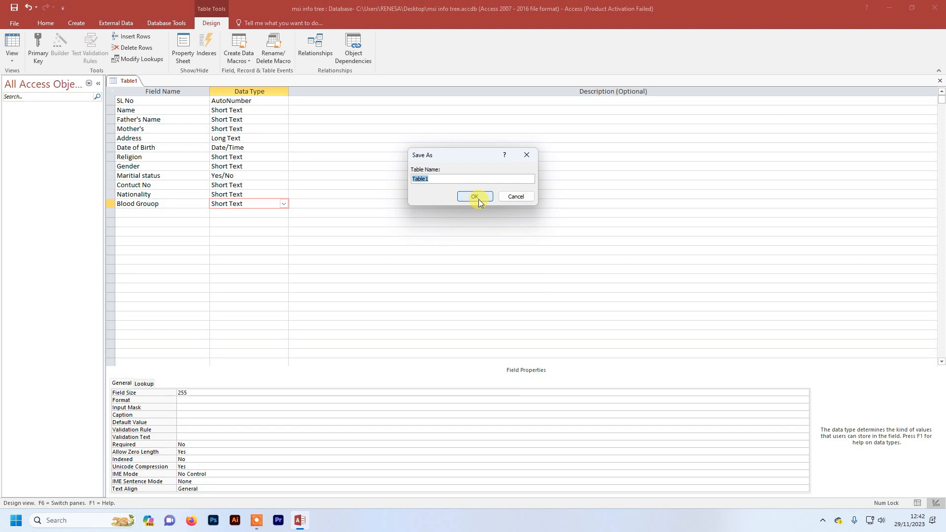
{"action": "left_click", "coordinate": [475, 196]}
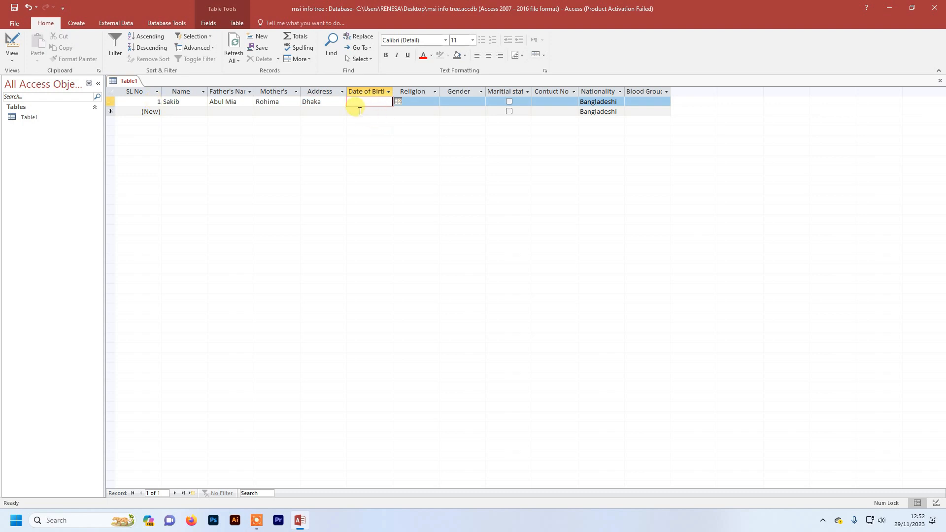
{"action": "left_click", "coordinate": [398, 101]}
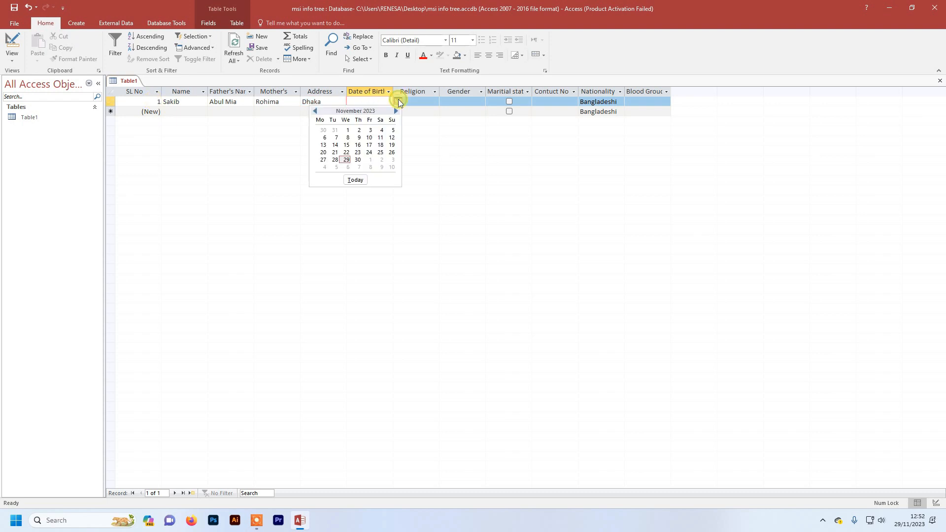
{"action": "left_click", "coordinate": [316, 111]}
{"action": "left_click", "coordinate": [316, 112]}
{"action": "left_click", "coordinate": [316, 112]}
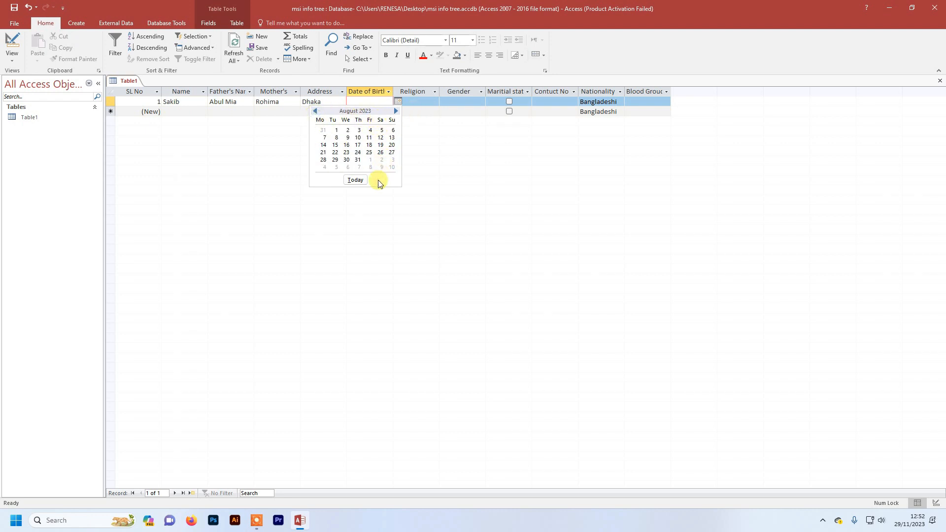
{"action": "left_click", "coordinate": [420, 175]}
Step: Complete the first record with the date of birth, religion Islam, gender Male, marital status ticked, the contact number and blood group O+
{"action": "left_click", "coordinate": [370, 100]}
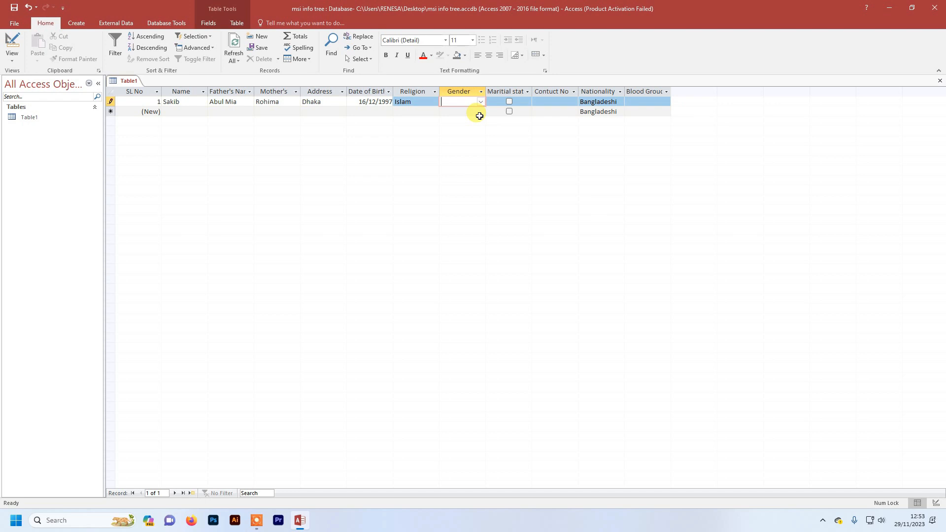
{"action": "type", "text": "Male"}
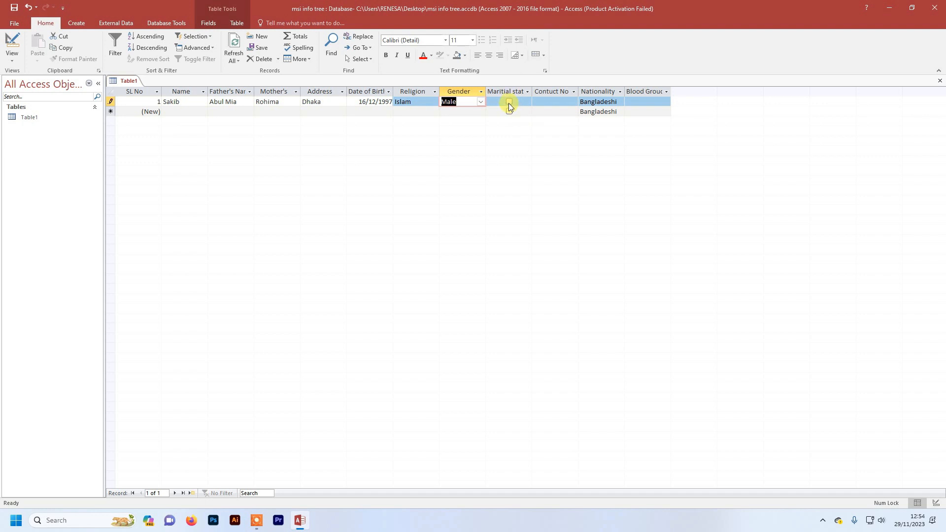
{"action": "left_click", "coordinate": [509, 102]}
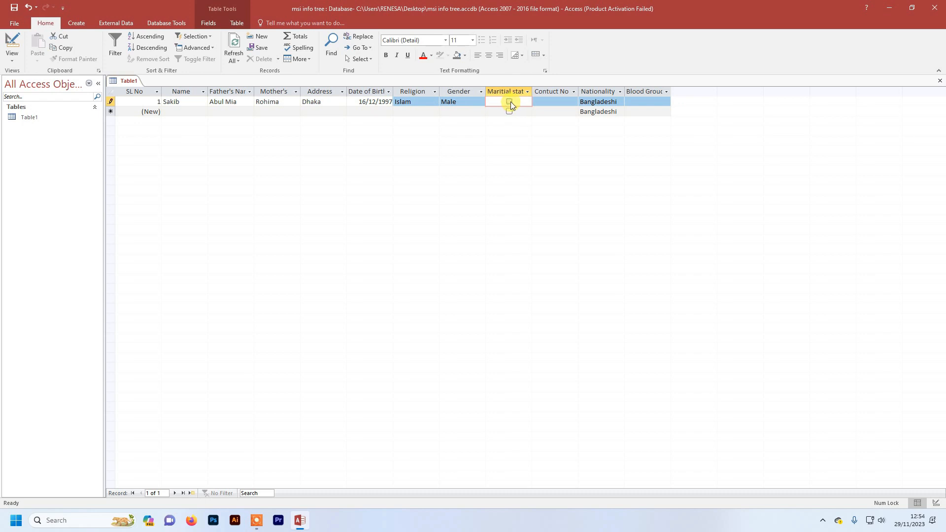
{"action": "left_click", "coordinate": [563, 105]}
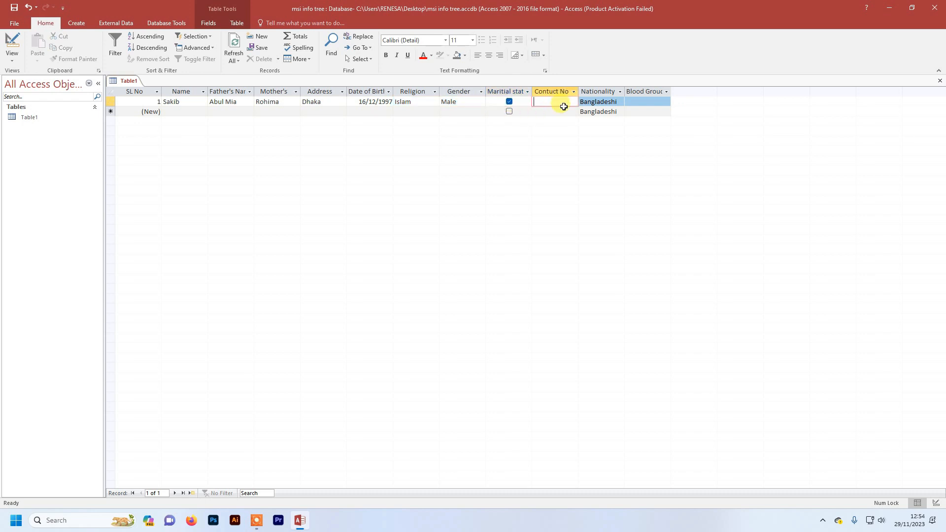
{"action": "key", "text": "ctrl+v"}
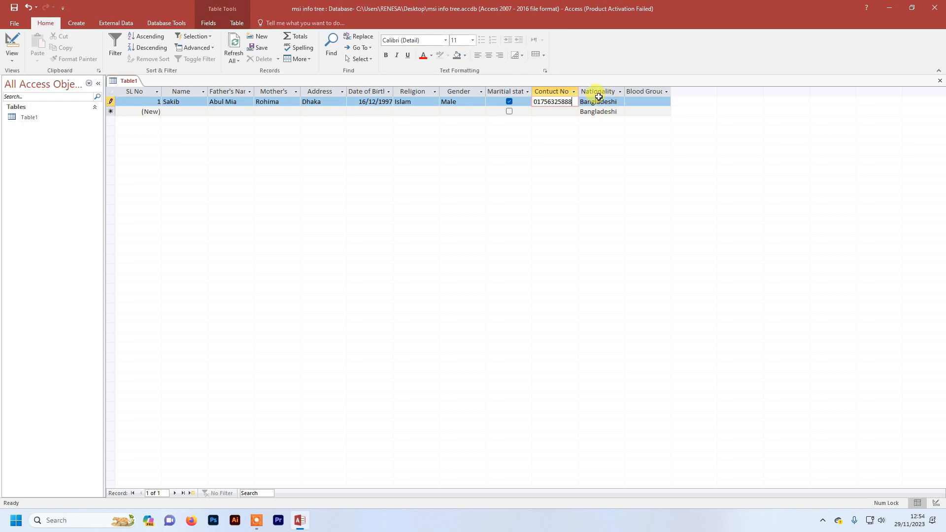
{"action": "left_click", "coordinate": [642, 104]}
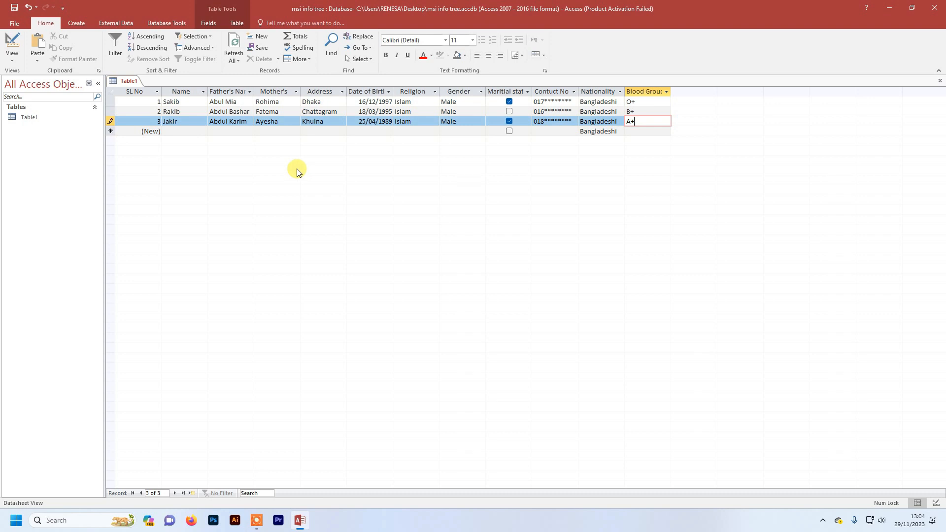
Step: Create a second blank table in Design View alongside Table1
{"action": "left_click", "coordinate": [33, 120]}
{"action": "left_click", "coordinate": [77, 25]}
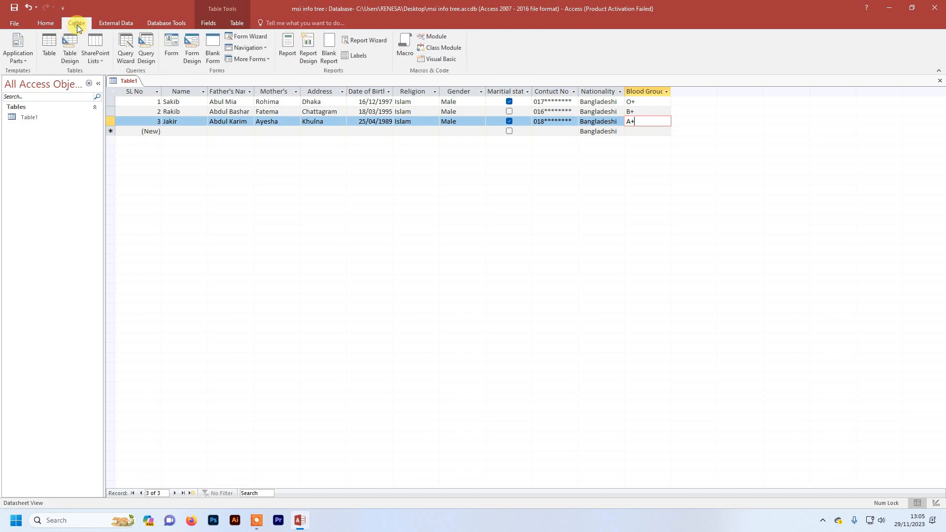
{"action": "left_click", "coordinate": [68, 55]}
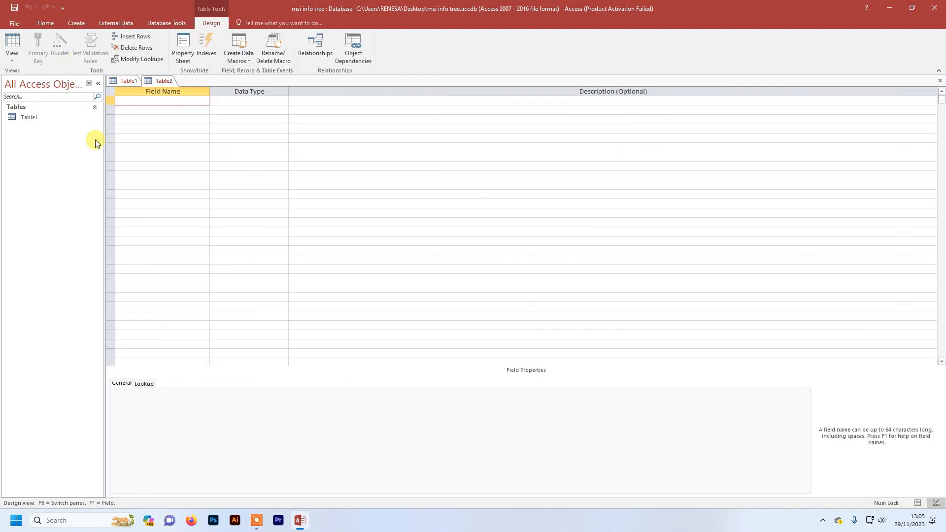
Step: Switch between the two open tables and show Table1 in Design View to review its fields
{"action": "left_click", "coordinate": [131, 82]}
{"action": "left_click", "coordinate": [160, 83]}
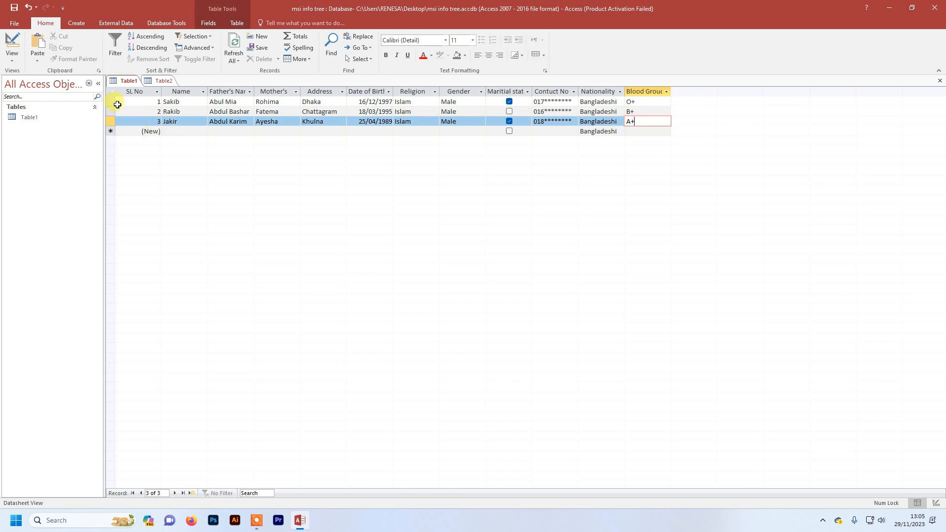
{"action": "left_click", "coordinate": [14, 60]}
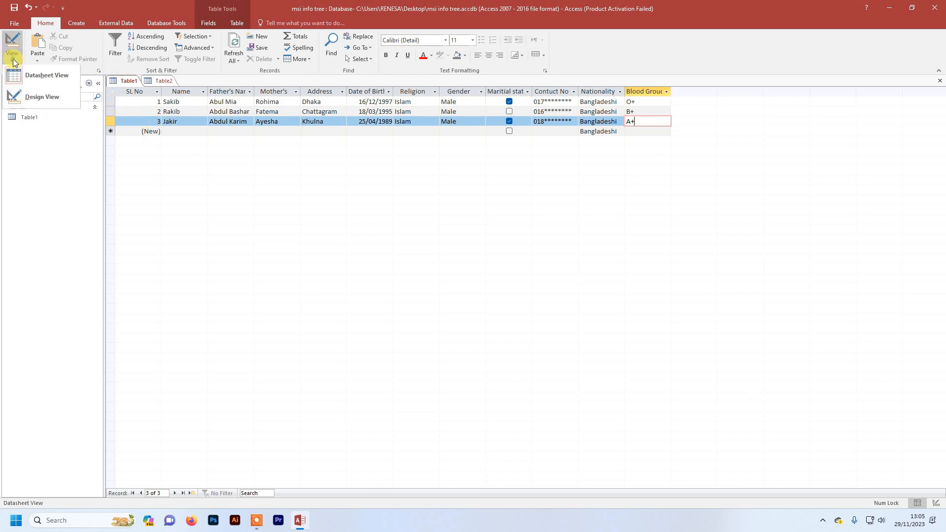
{"action": "left_click", "coordinate": [26, 99]}
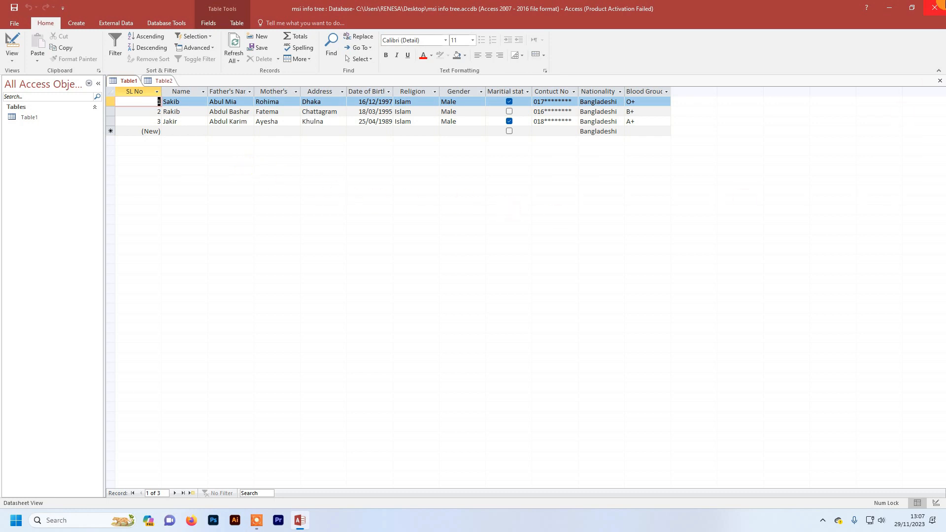
Step: Close Access without keeping the blank second table, and open Table1 again from the reopened "msi info tree" database
{"action": "left_click", "coordinate": [934, 12]}
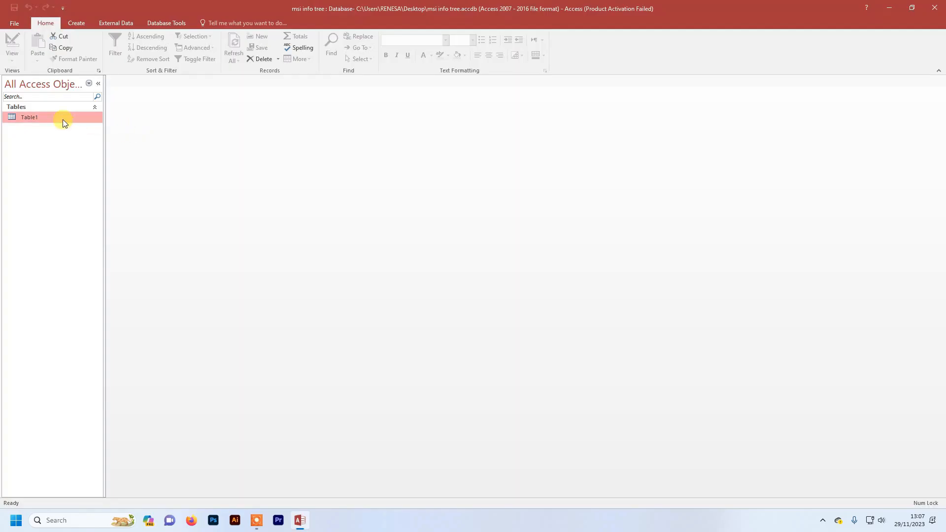
{"action": "double_click", "coordinate": [63, 119]}
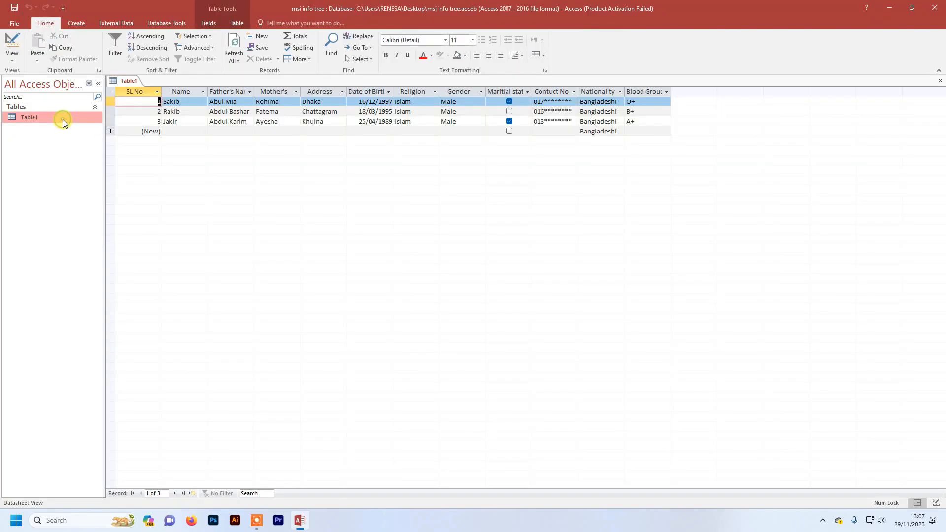